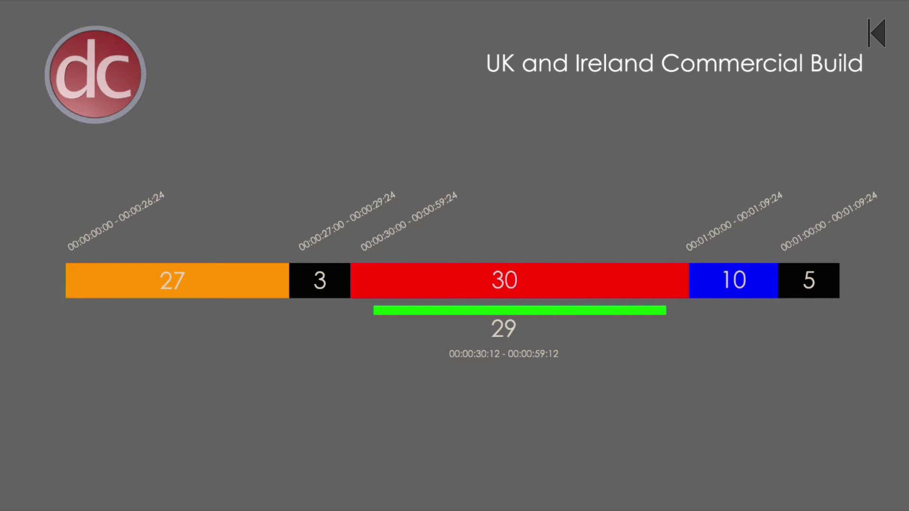
Exit the full-screen build diagram and check the timecodes at the start and end of the Uk Build SD timeline
key("Escape")
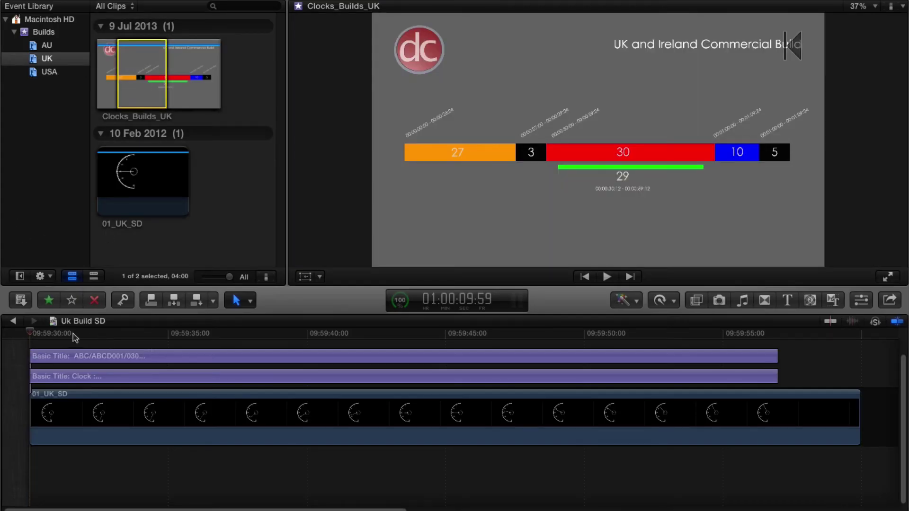
left_click_drag(71, 336, 28, 334)
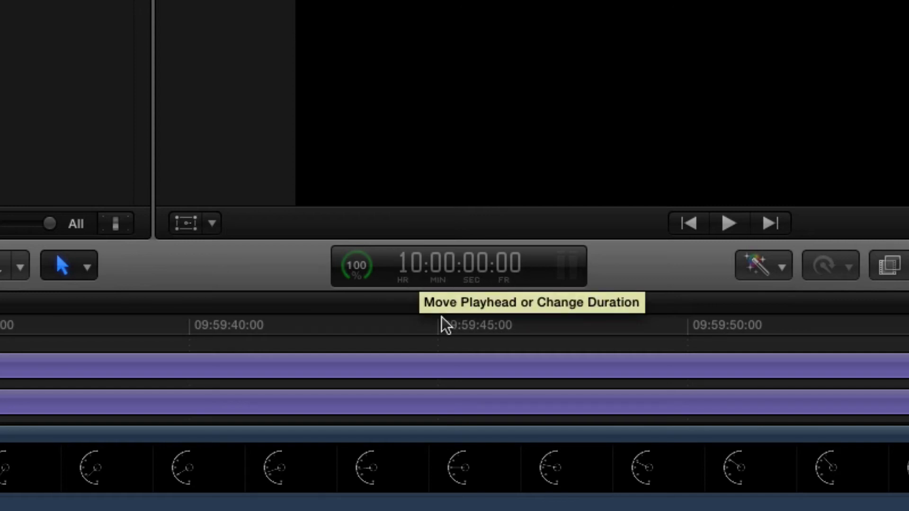
left_click_drag(444, 322, 381, 325)
key("Home")
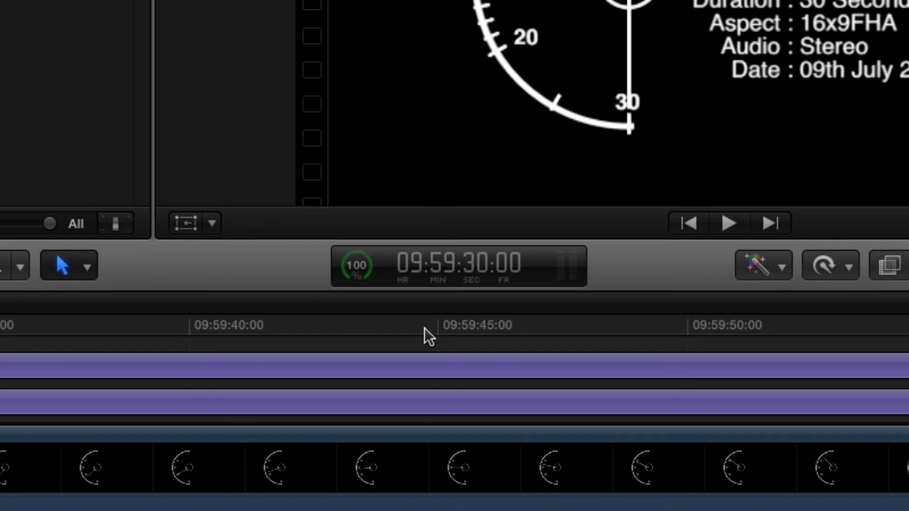
left_click(872, 325)
key("End")
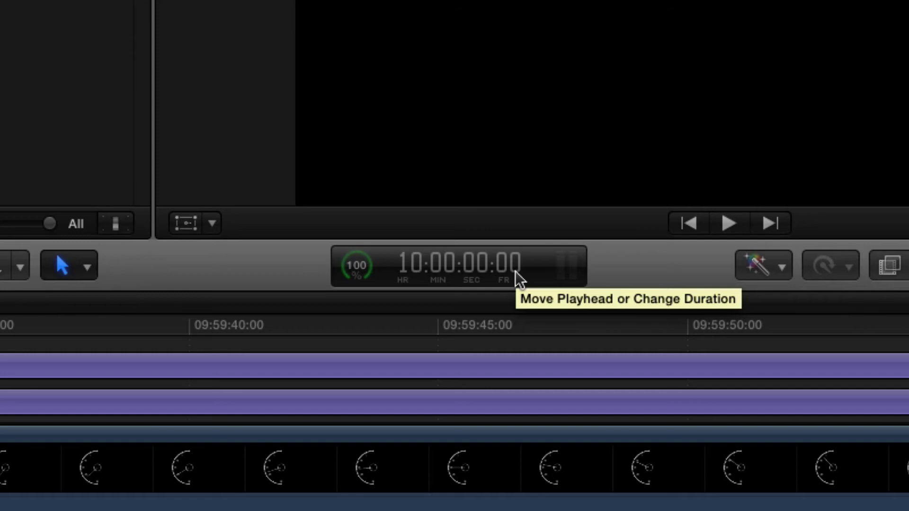
left_click(571, 324)
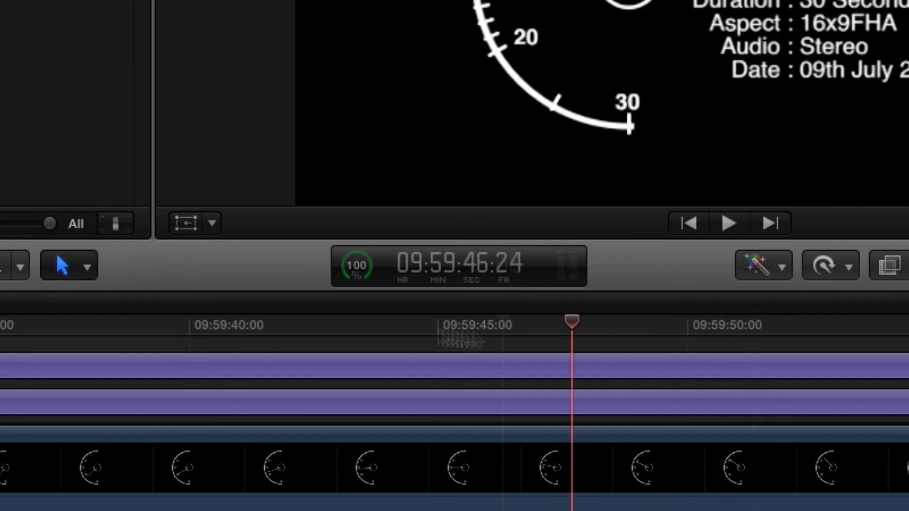
key("Home")
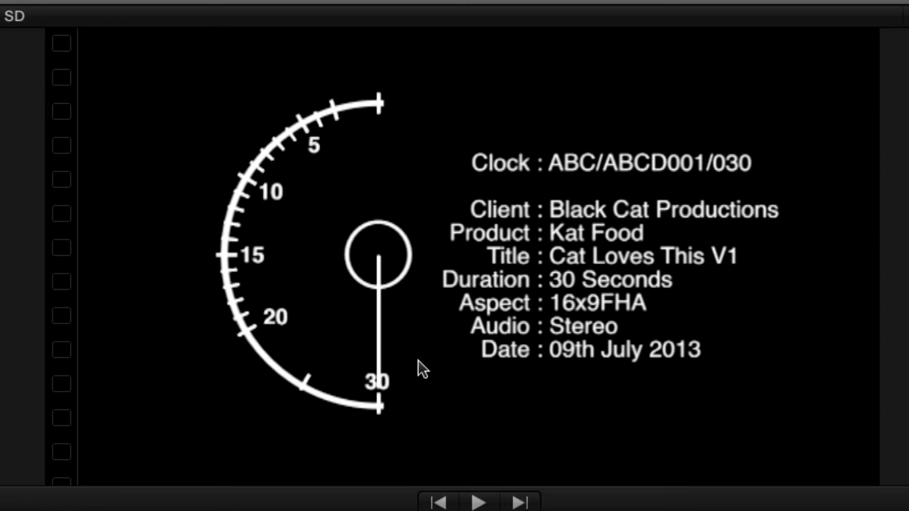
Play the countdown clock from the start of the timeline, and play it again from 09:59:50:00
key("space")
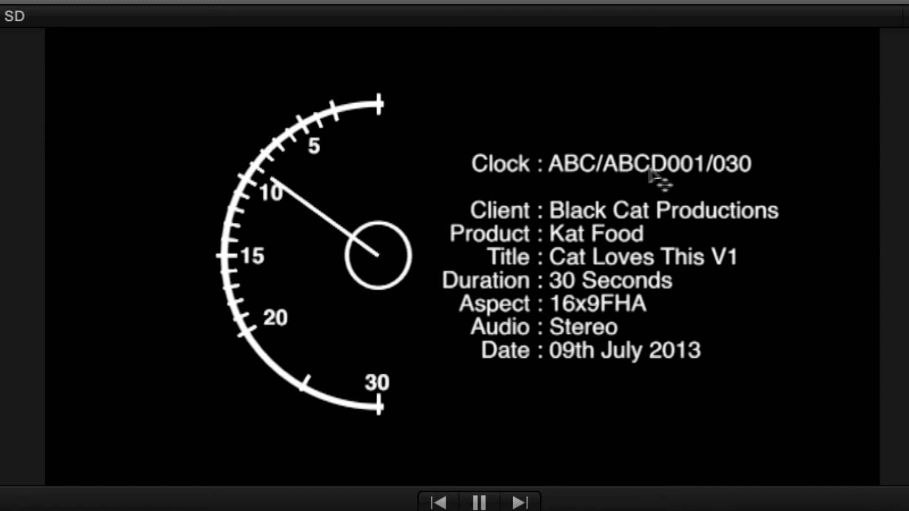
key("space")
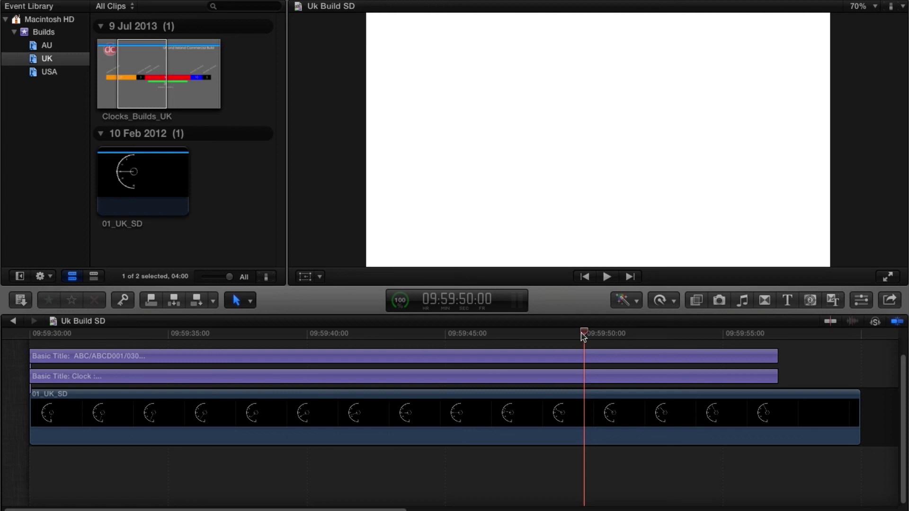
key("space")
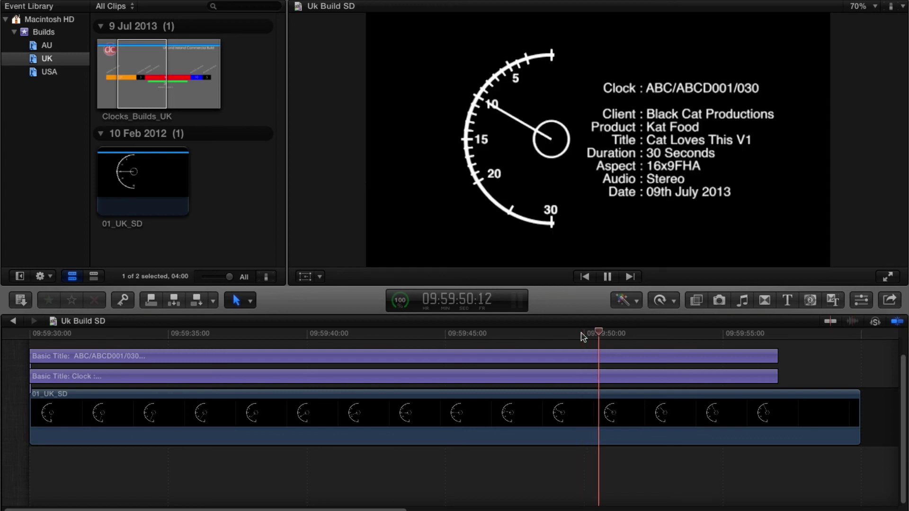
key("space")
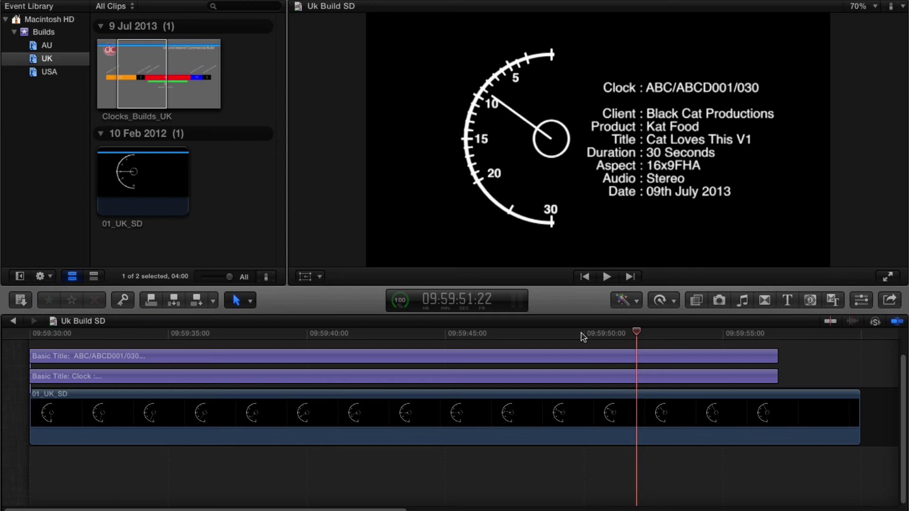
Play on to the end of the titles and step frame by frame between 09:59:56:24 and 09:59:57:00 to inspect the cut to black
key("space")
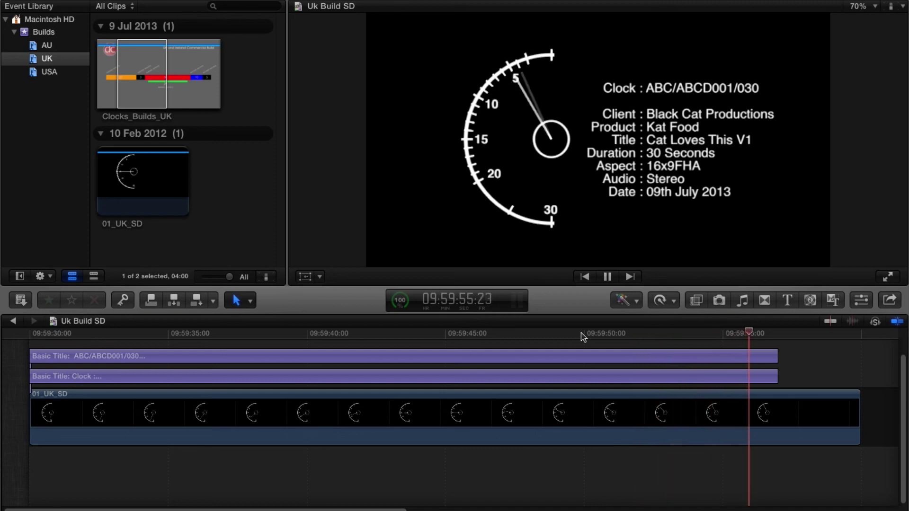
key("space")
key("Right")
key("Right")
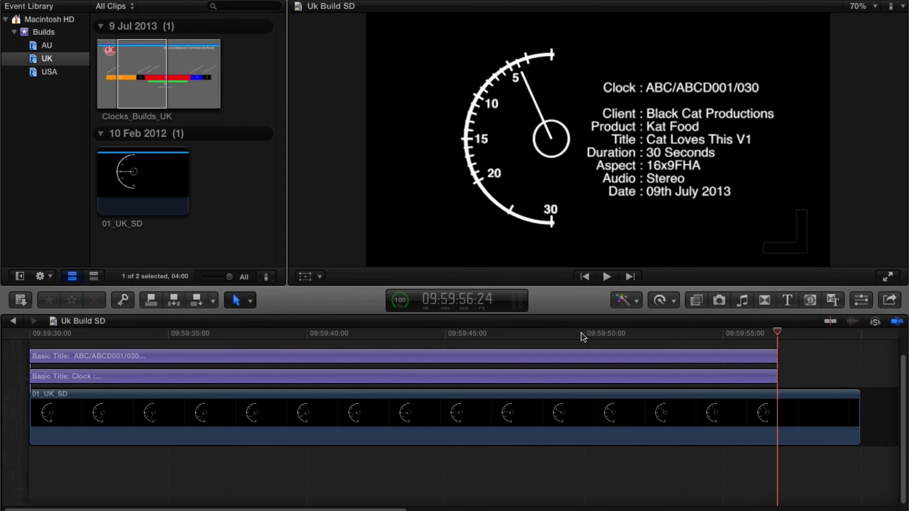
key("Right")
key("Left")
key("Right")
key("Left")
key("Right")
key("Left")
key("Right")
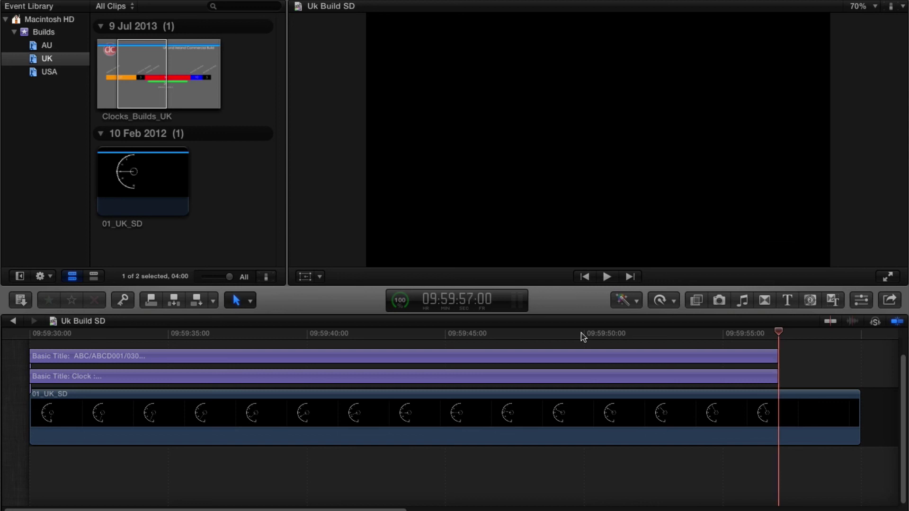
Fast-forward through the black after the clock to the end of the timeline at 10:00:00:00
key("l")
key("l")
key("l")
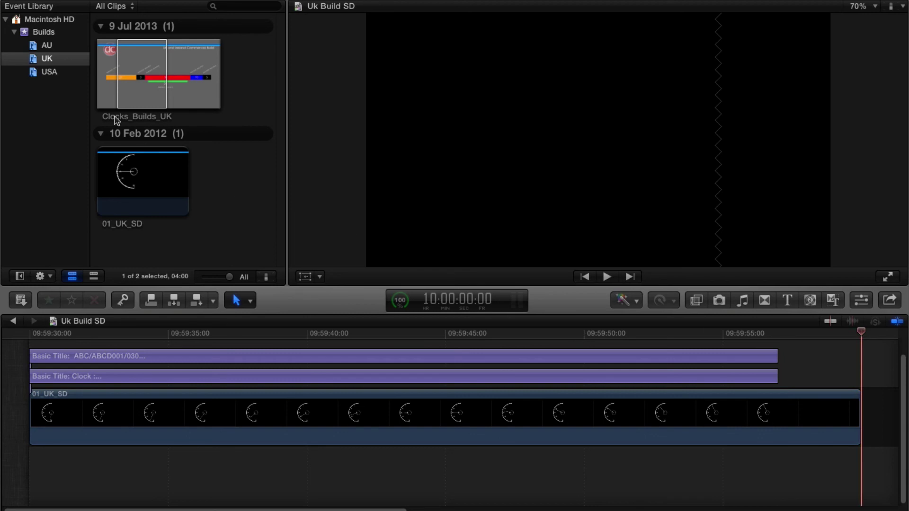
Review the Clocks_Builds_UK diagram full screen and return to the editing view
left_click(142, 90)
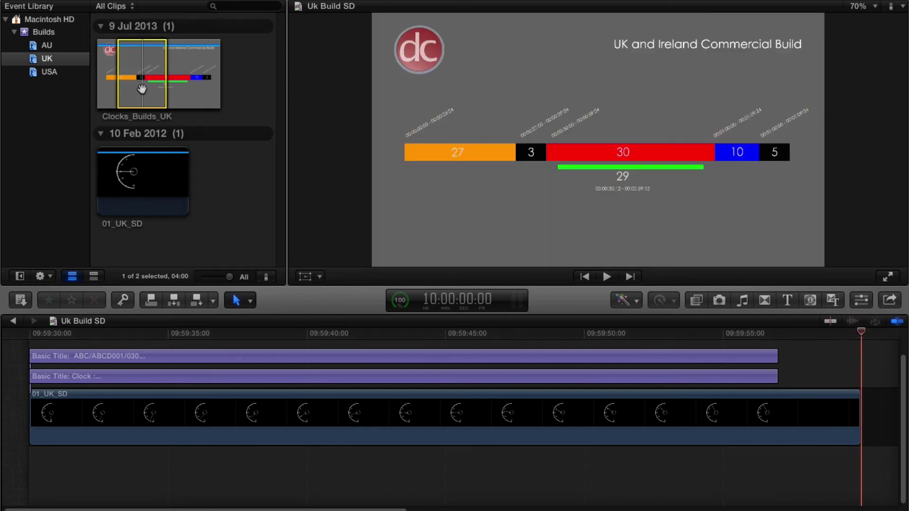
left_click(888, 277)
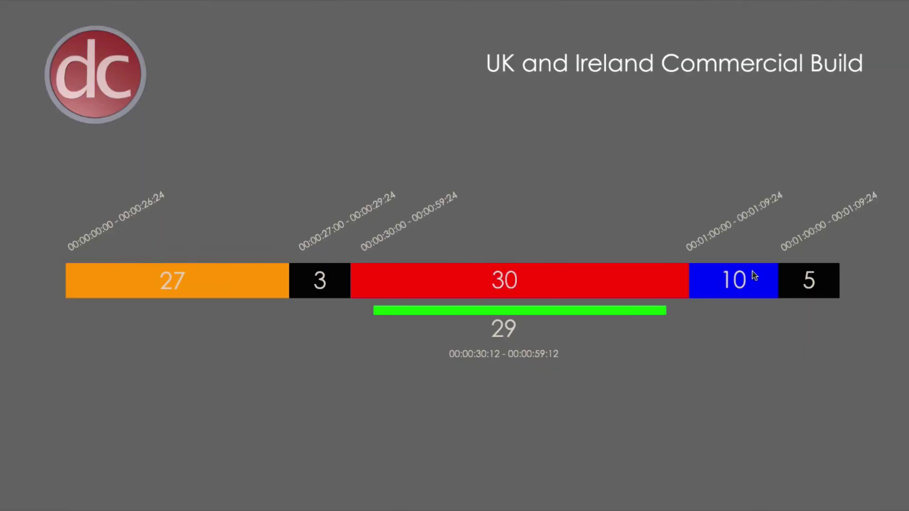
key("Escape")
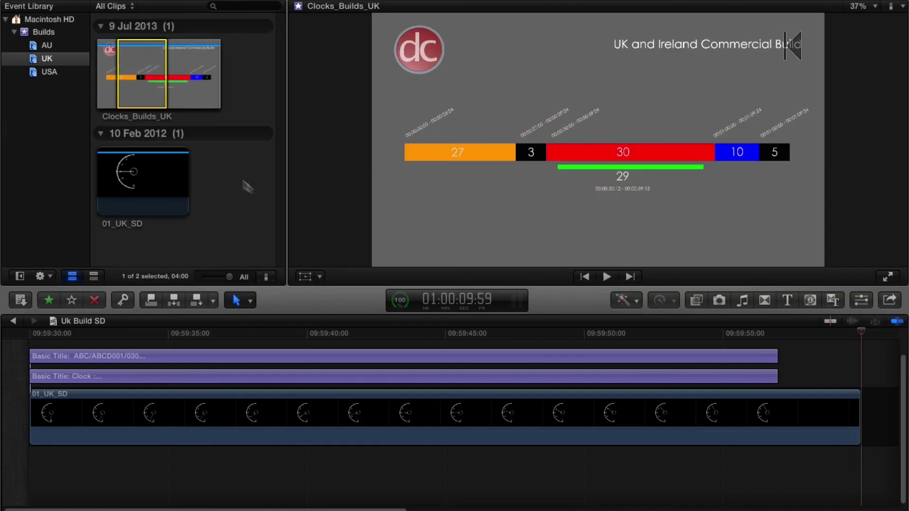
Show all clips of the Builds event and view Clocks_Builds.psd full screen
left_click(44, 33)
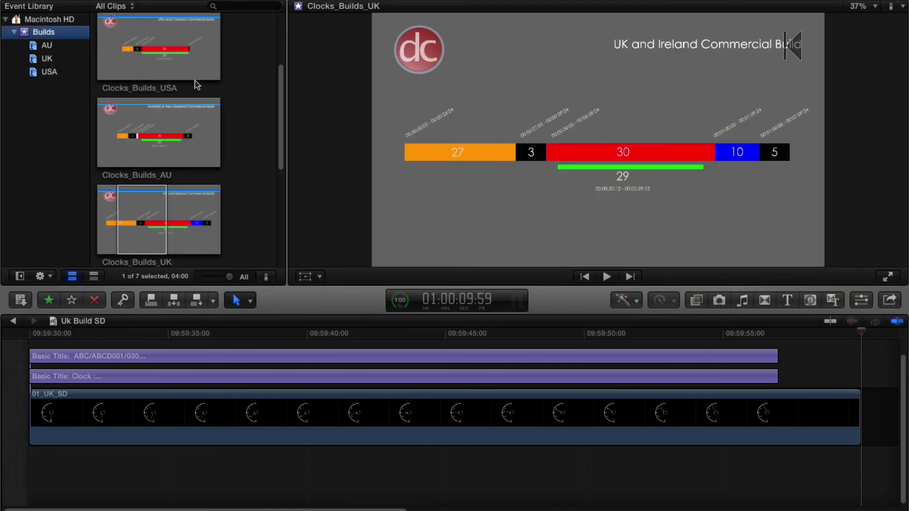
scroll(197, 88, "up", 5)
left_click(154, 72)
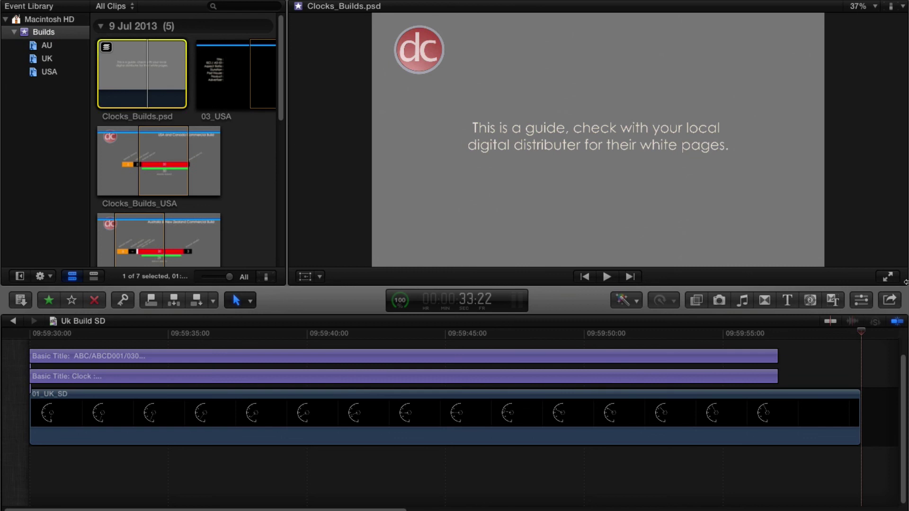
left_click(888, 277)
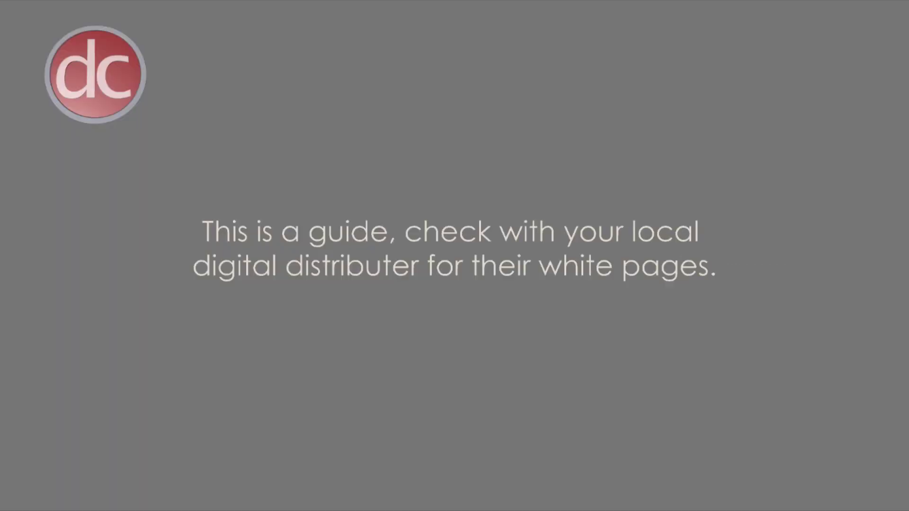